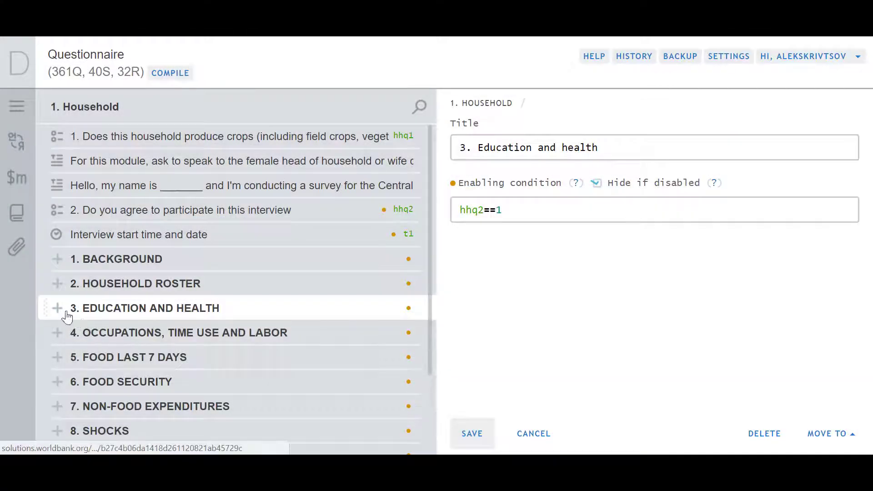
Expand section 3. Education and health and its Women sub-section in the questionnaire outline
left_click(54, 308)
scroll(72, 328, "down", 5)
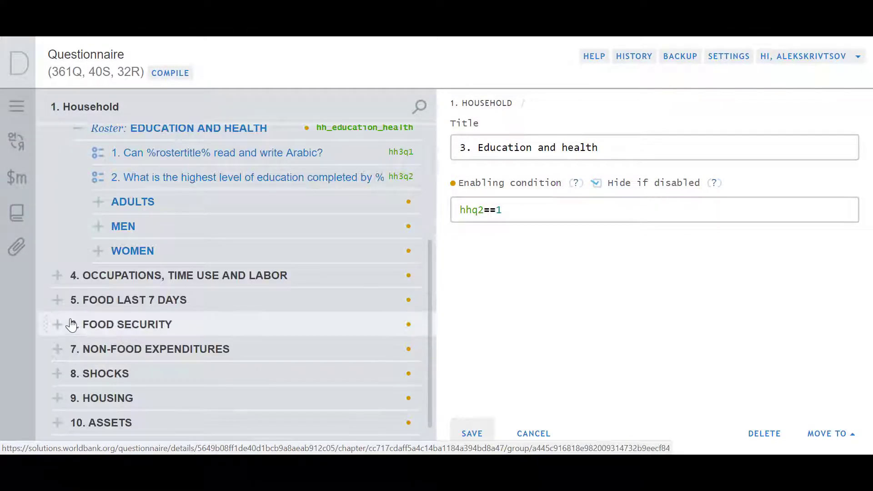
left_click(97, 259)
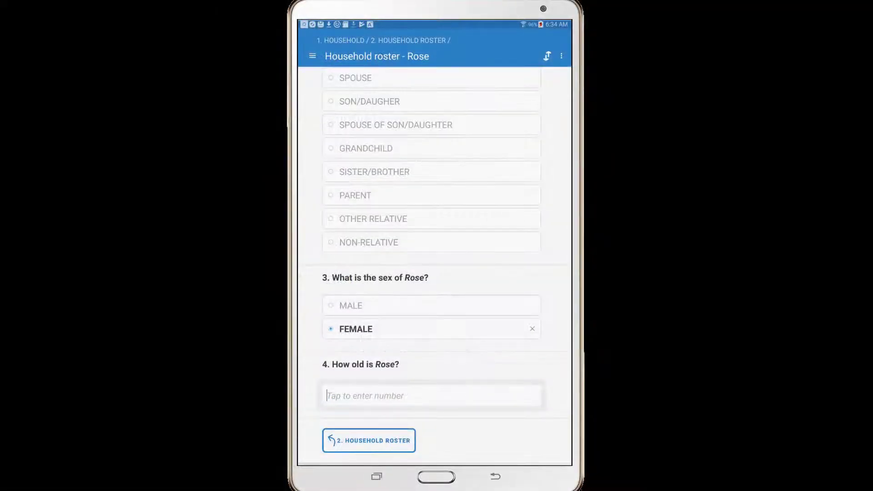
Switch to the tablet interview and enter 104 as the female household member's age in roster question 4
left_click(427, 396)
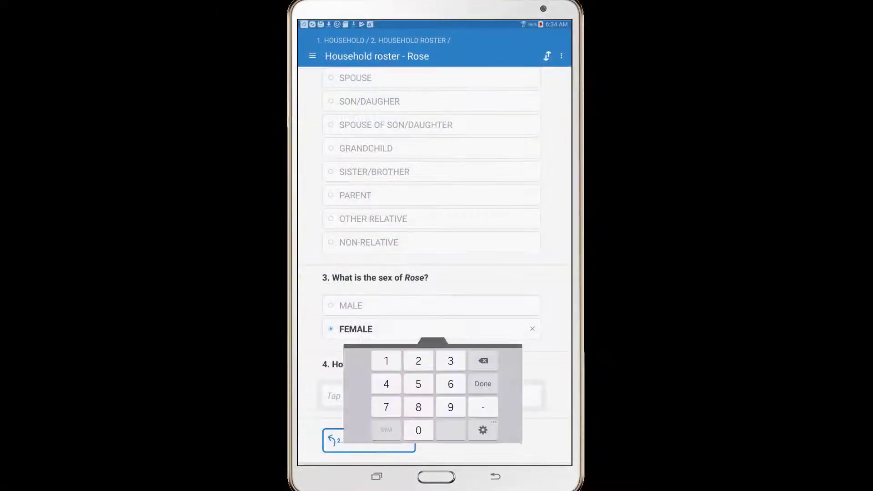
type("104")
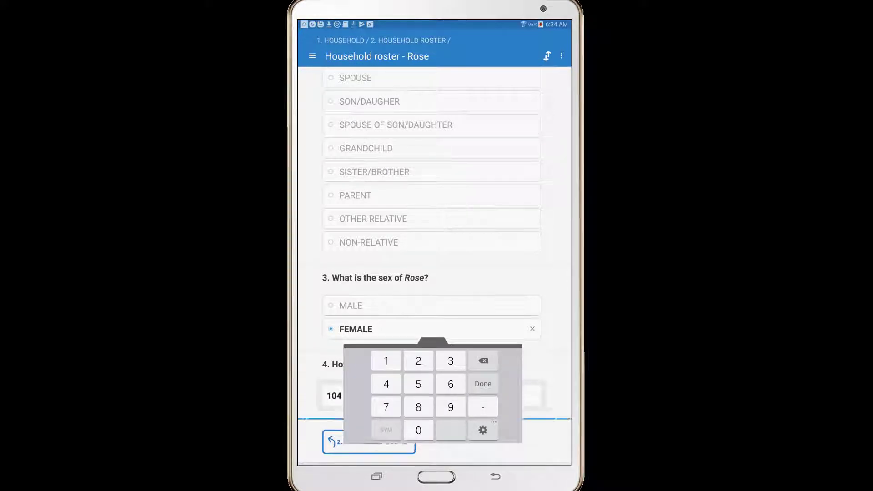
key("Return")
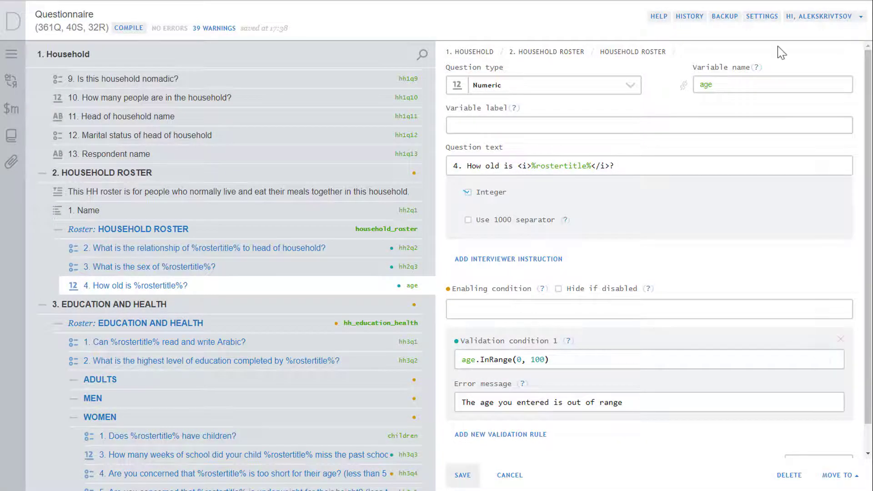
In the Designer, rename the age question's variable to age_in_years, set its validation condition to age_in_years>=0 && age_in_years<=100, and save
double_click(728, 84)
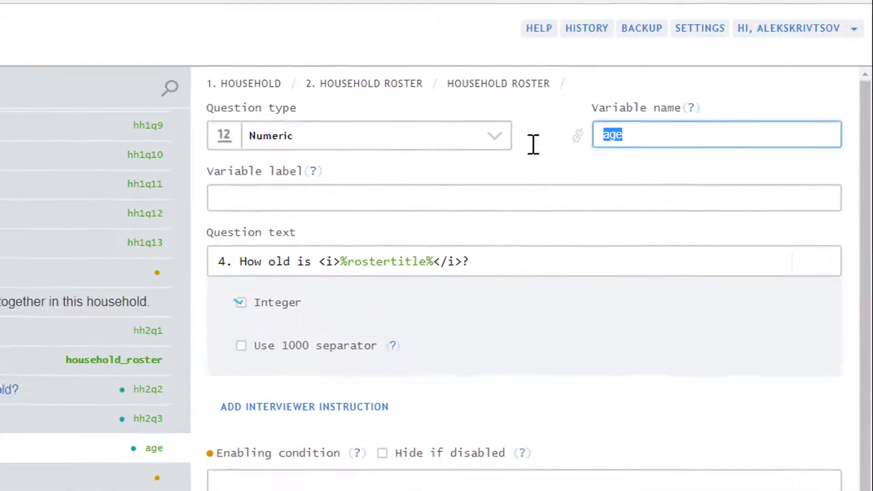
type("age_in_years")
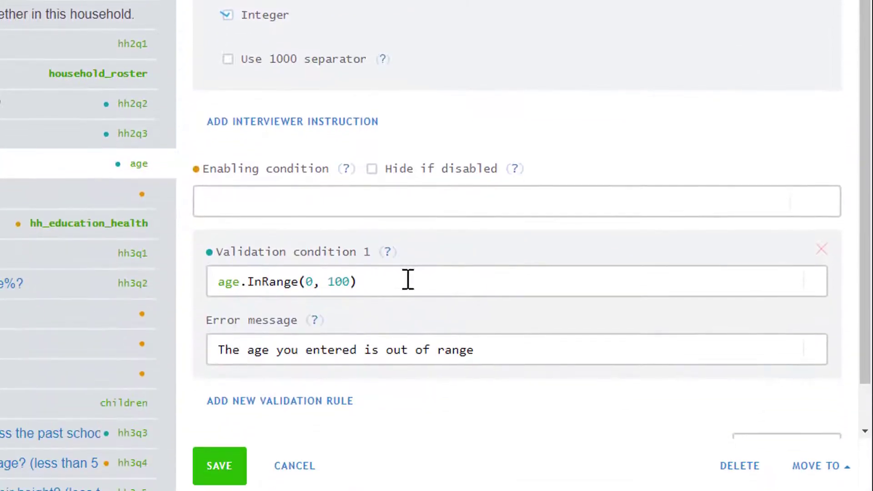
left_click_drag(408, 280, 173, 280)
type("age_in_years>=0 && age_in_years<=100")
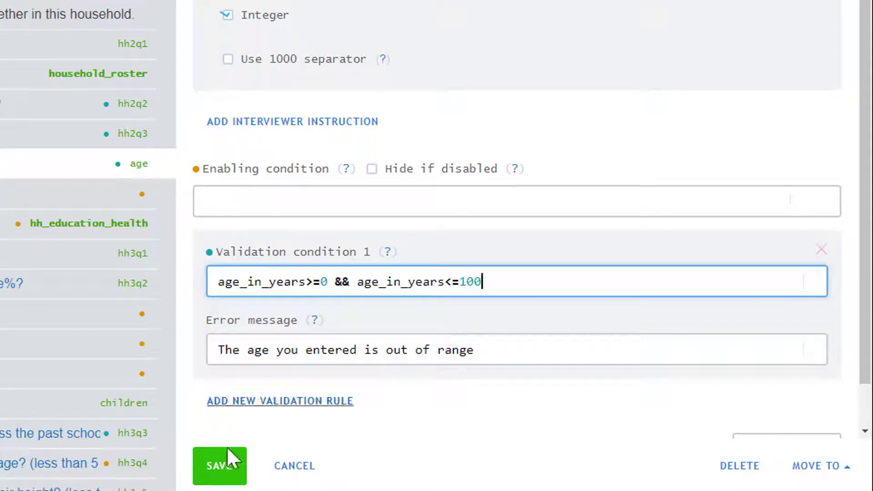
left_click(218, 477)
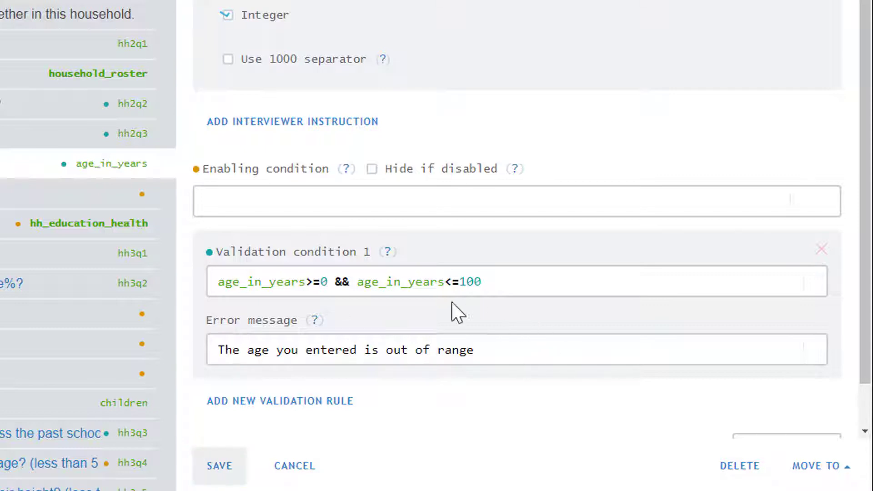
Replace both age_in_years references with self, making the validation condition self>=0 && self<=100, and save the question
double_click(412, 280)
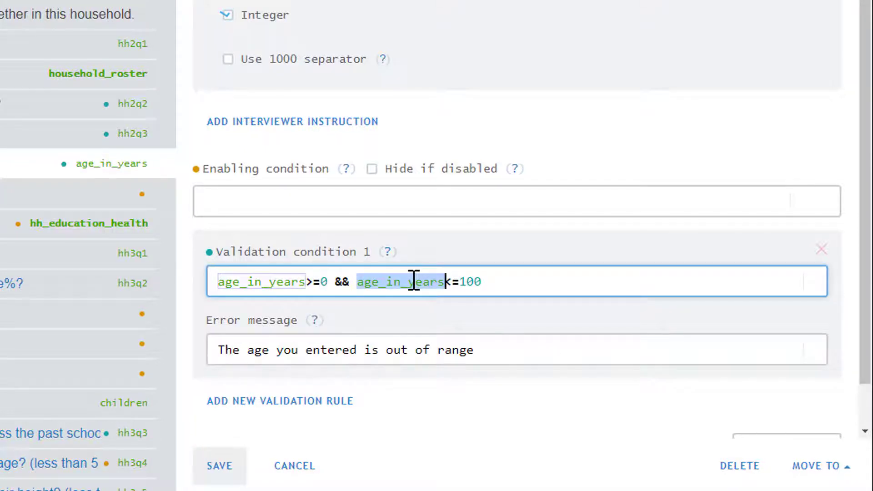
type("self")
key("Escape")
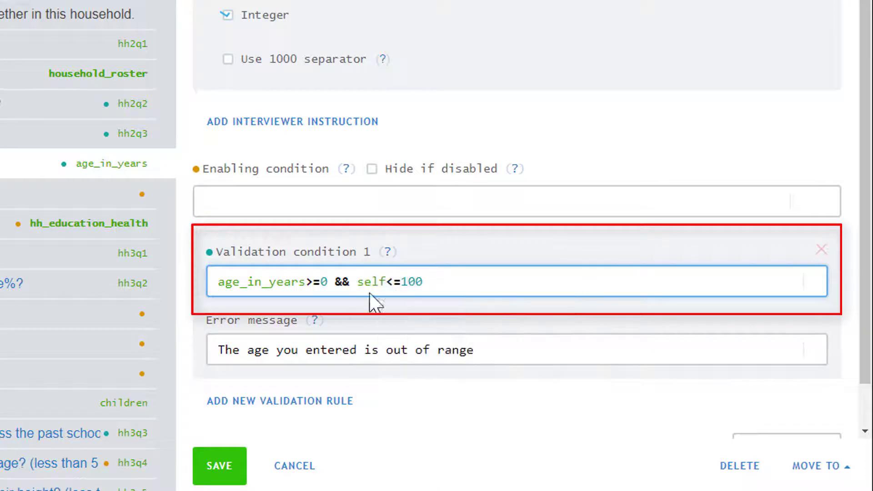
double_click(246, 282)
type("sel")
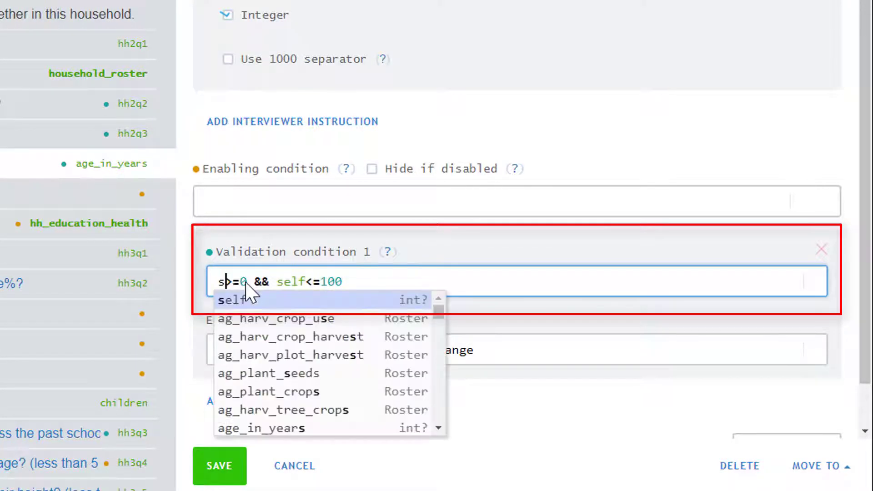
type("f")
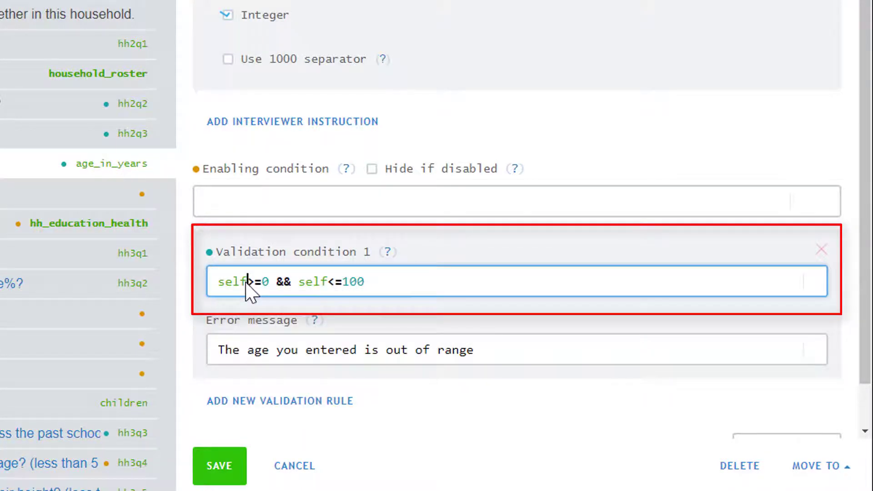
left_click(207, 462)
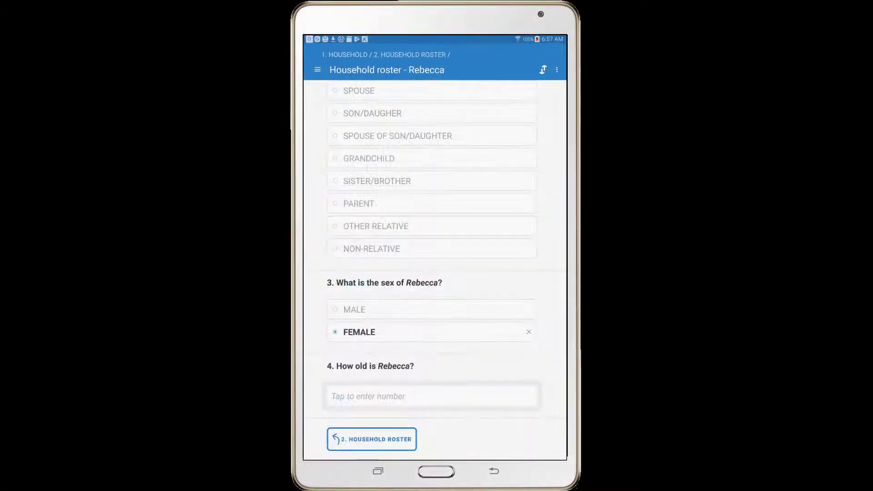
Switch to the tablet interview and test the revised age validation by answering question 4 with 104
type("104")
key("Return")
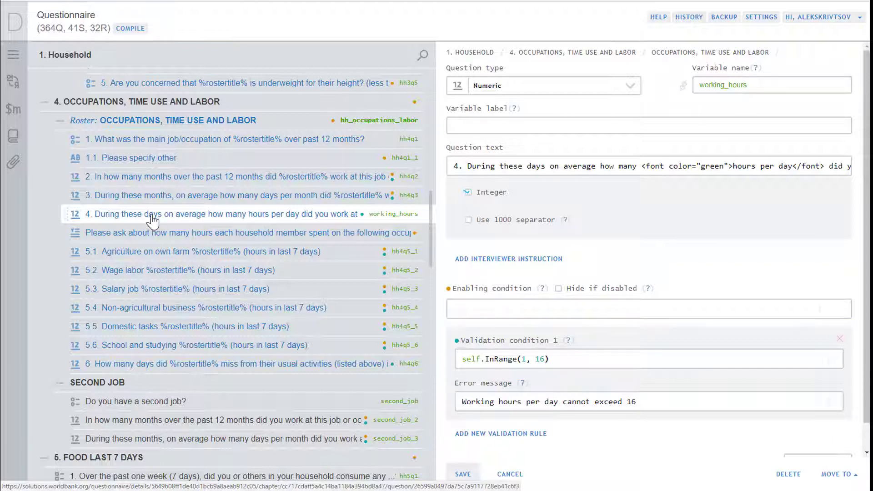
Copy the working_hours question to the end of the Second job sub-section and name the copy's variable working_hours_second_job
right_click(152, 217)
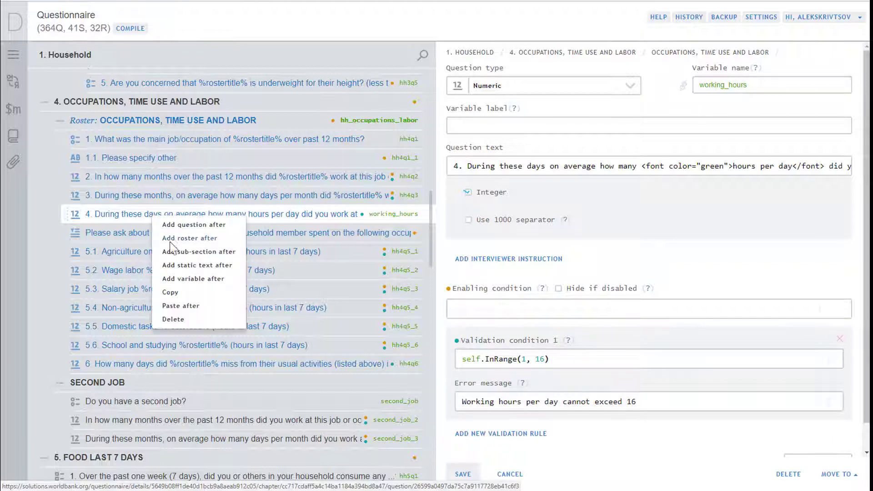
left_click(173, 292)
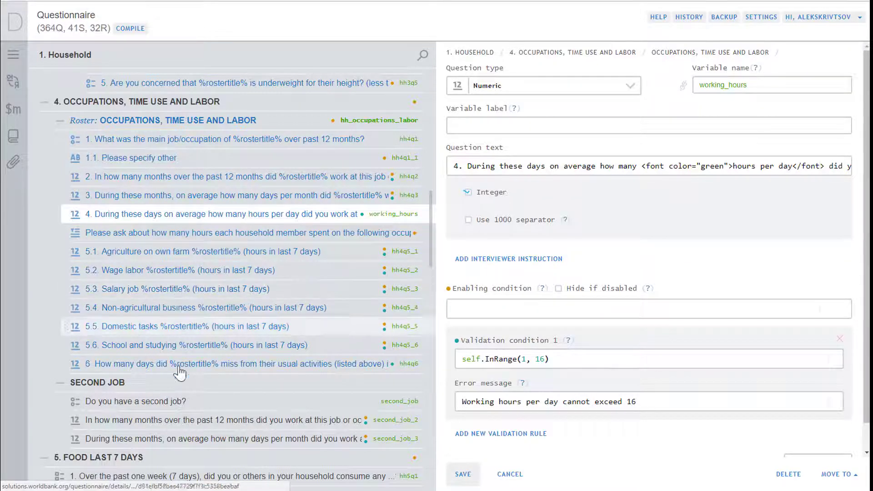
right_click(166, 440)
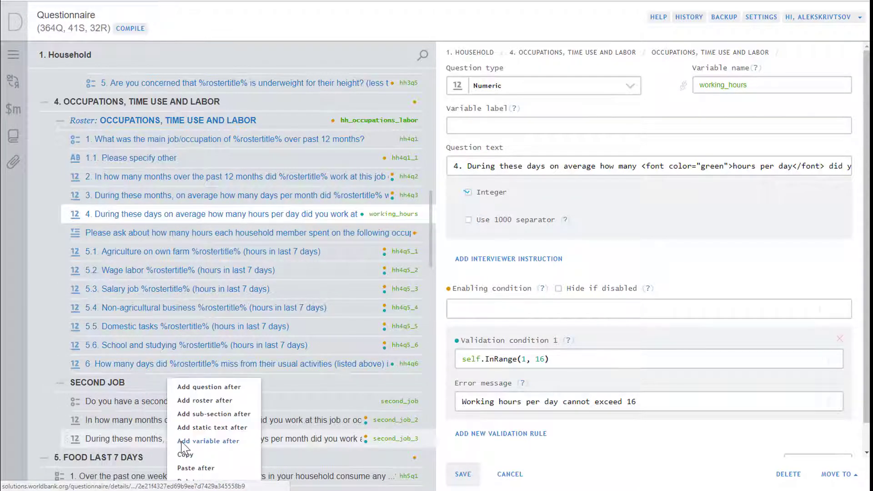
left_click(212, 469)
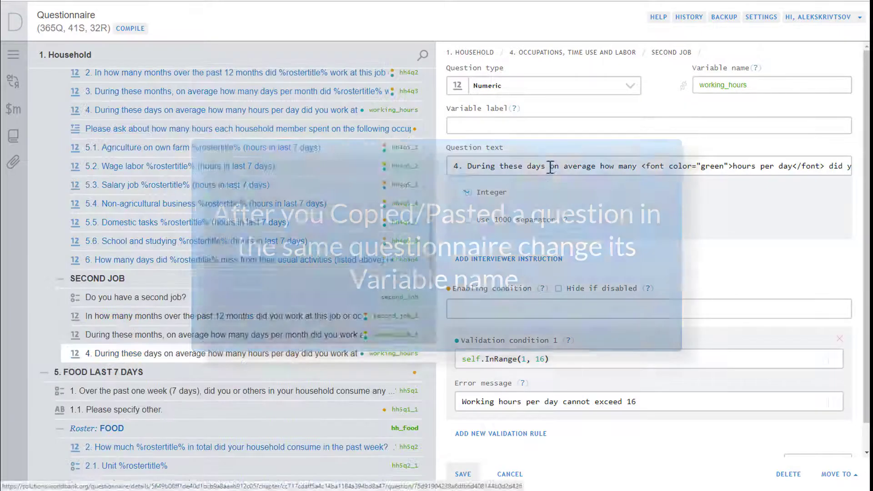
left_click(759, 84)
type("_second_job")
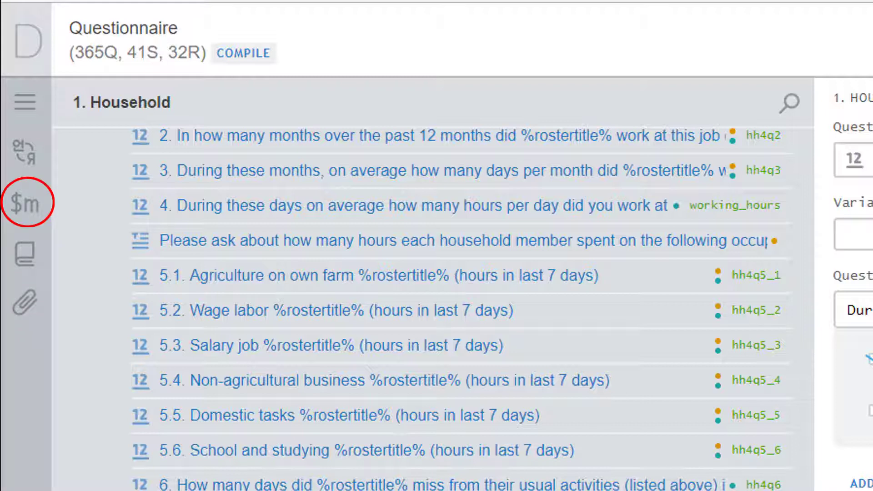
Create a macro named $time_constraint with the content self.InRange(1, 16)
left_click(27, 207)
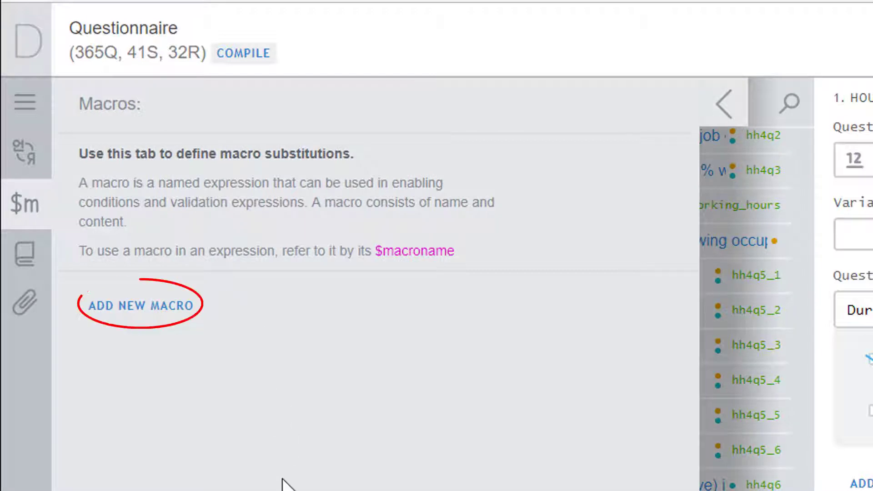
left_click(152, 306)
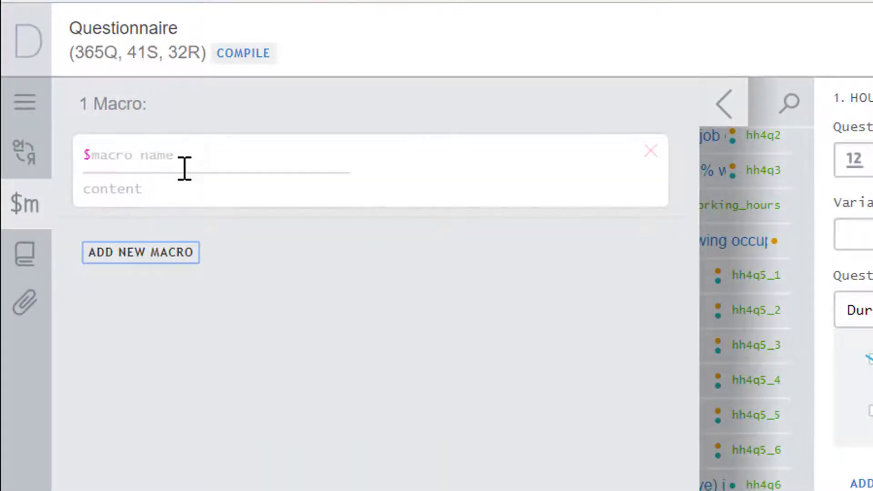
left_click(182, 163)
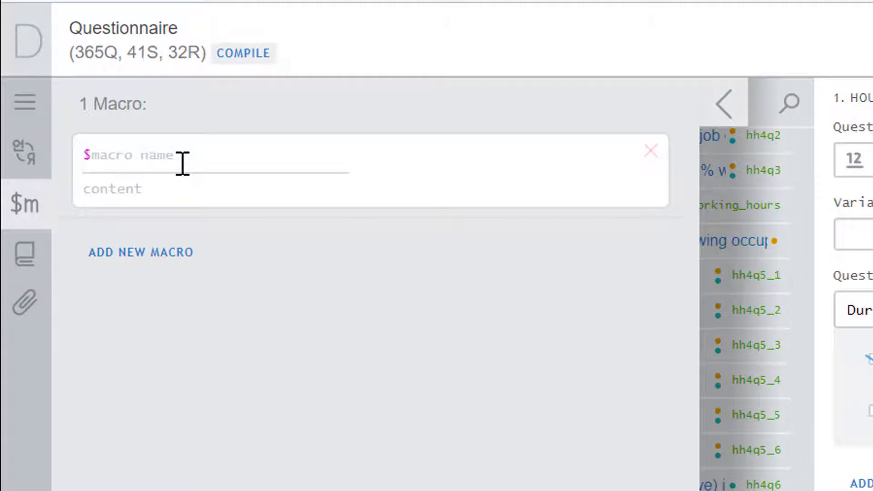
type("time_constraint")
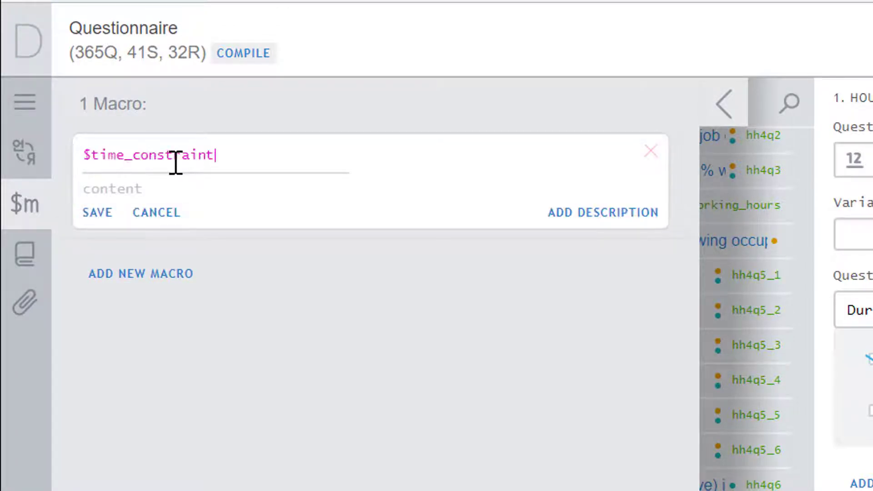
left_click(193, 190)
type("self.InRange(1, 16)")
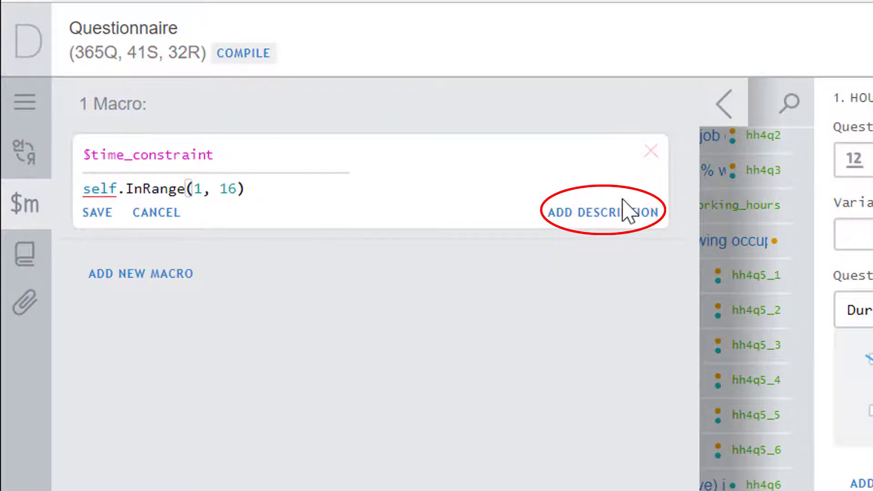
Add the description "Defines working hours limits on jobs during the day." to the macro and save it
left_click(655, 215)
left_click(293, 226)
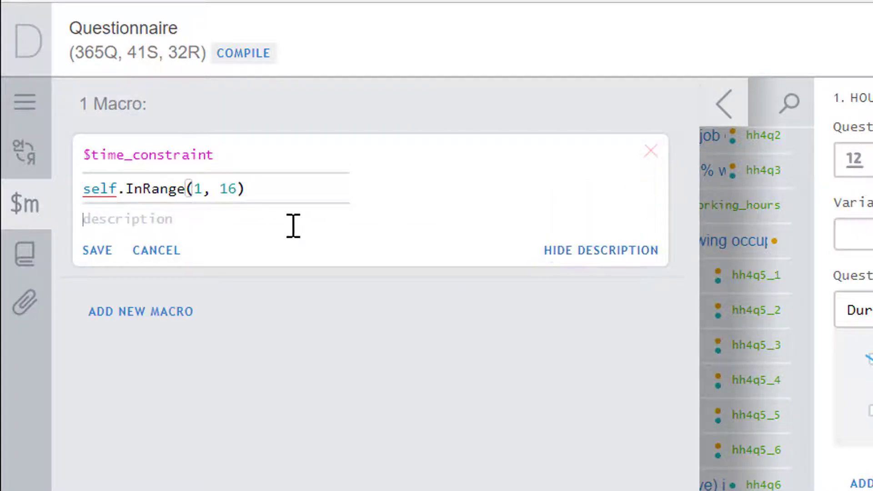
type("Defines working hours limits  on  jobs during the day.")
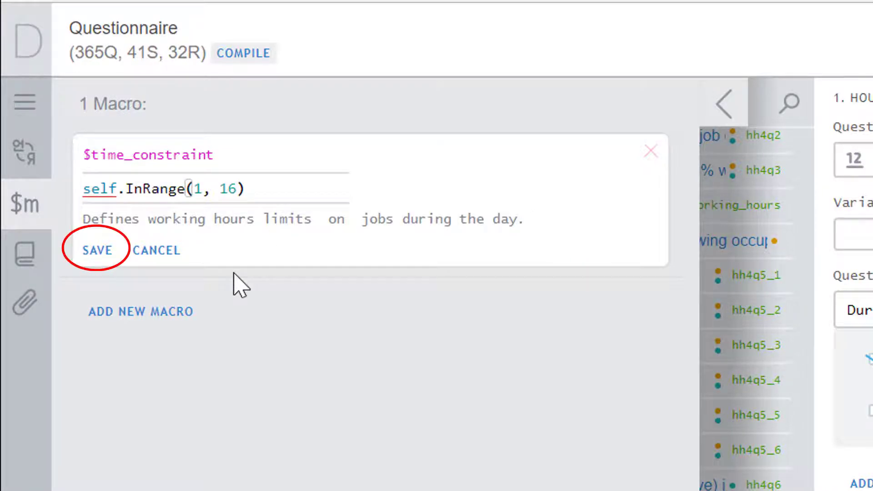
left_click(83, 248)
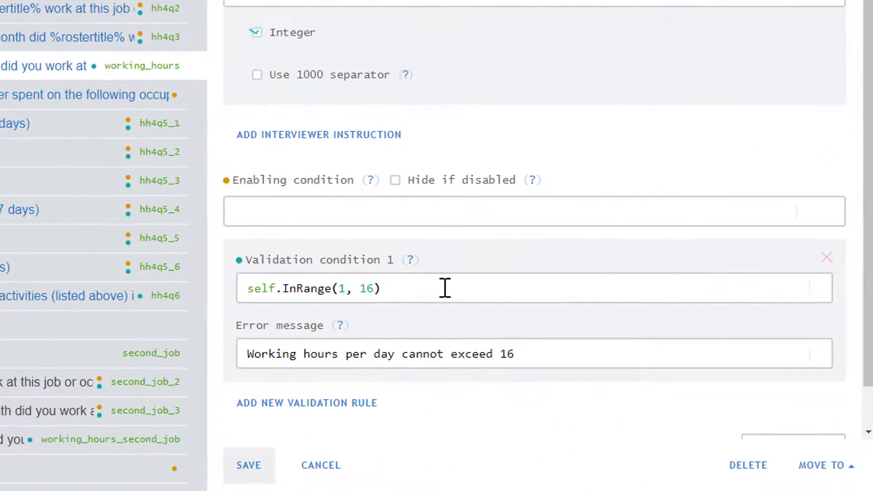
Replace the validation conditions of working_hours and working_hours_second_job with $time_constraint and save the changes
triple_click(593, 358)
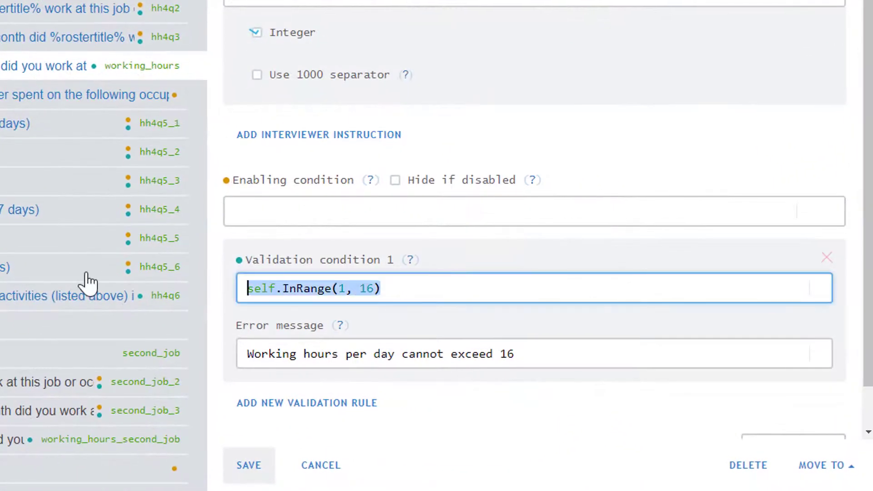
type("$time_constraint")
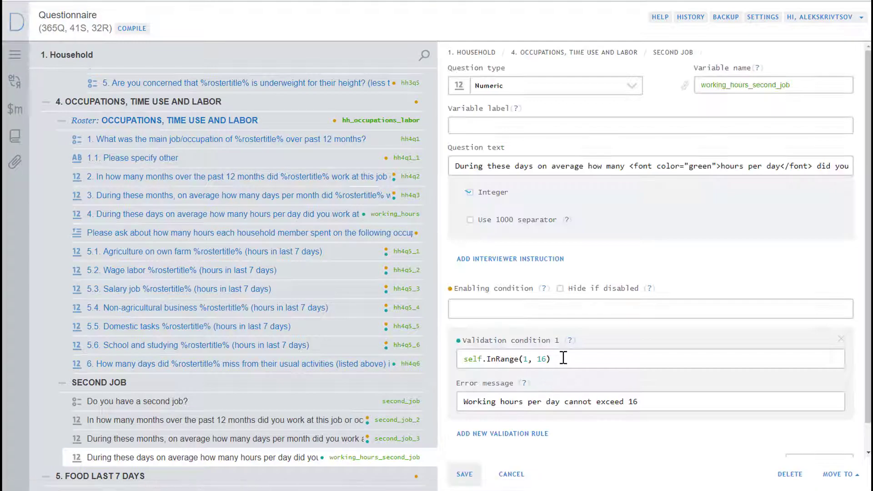
left_click(453, 357)
key("ctrl+a")
type("$time_constraint")
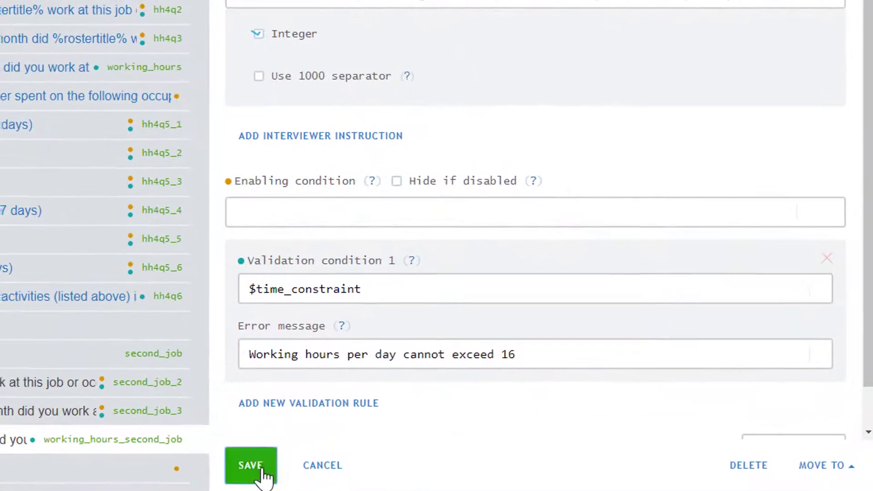
left_click(472, 476)
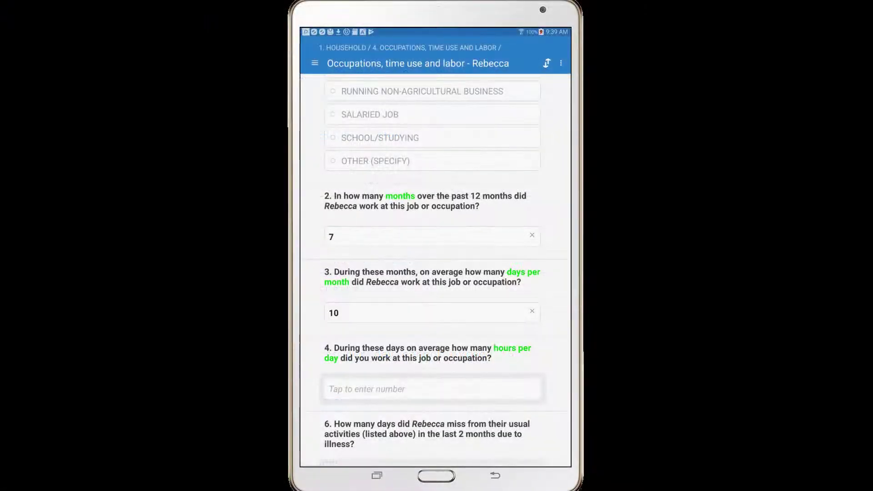
Switch to the tablet interview and answer question 4 on average working hours per day with 18
left_click(367, 389)
type("18")
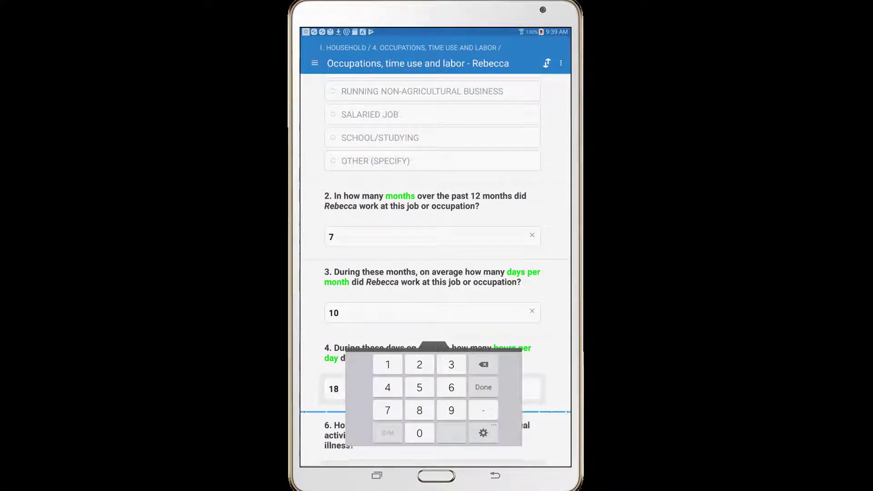
key("Return")
scroll(435, 273, "down", 2)
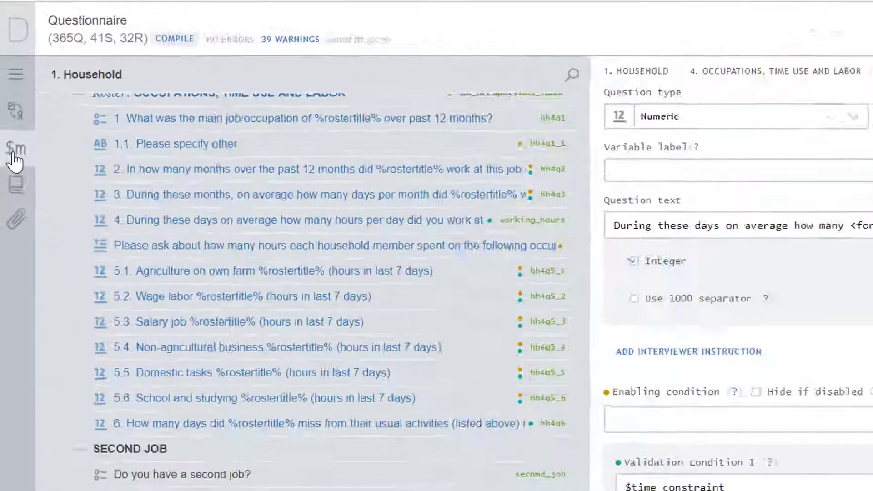
Change the upper limit in the $time_constraint macro to 8, giving self.InRange(1, 8), and save the macro
left_click(14, 152)
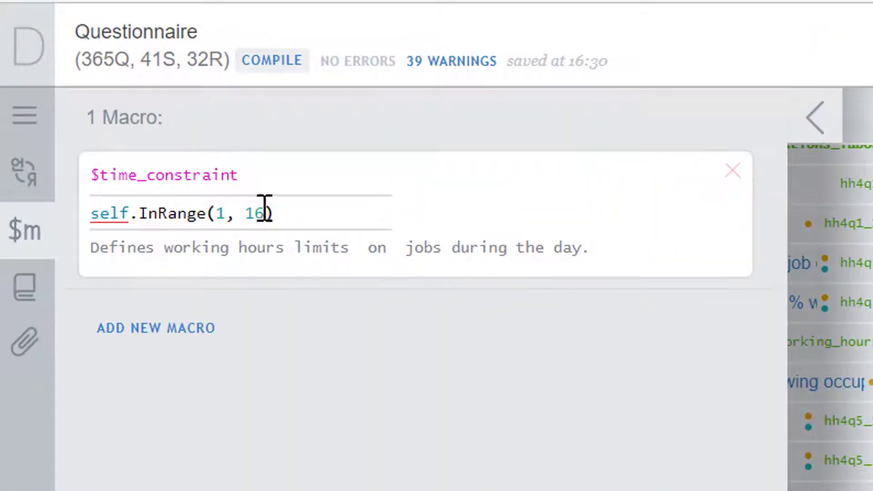
double_click(254, 212)
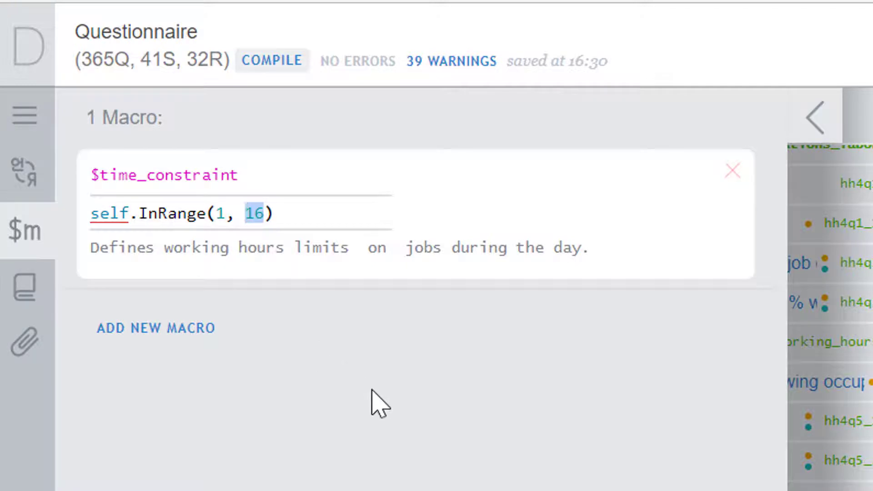
type("8")
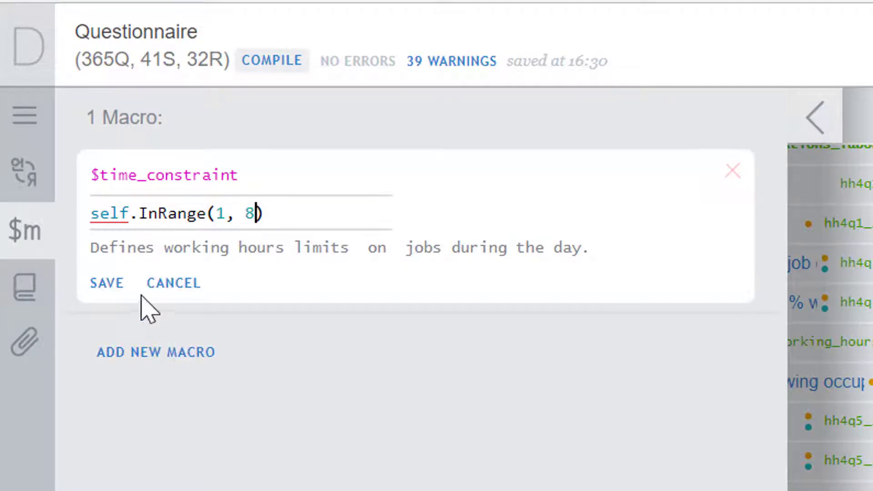
left_click(107, 284)
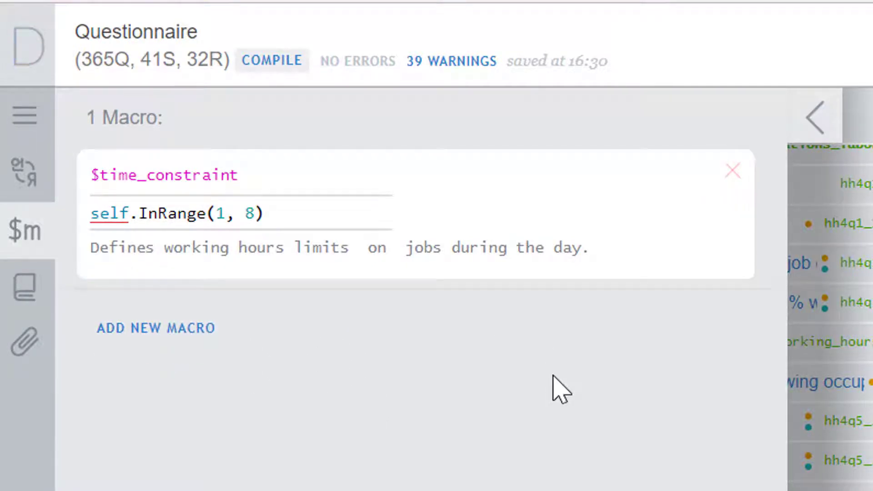
left_click(824, 129)
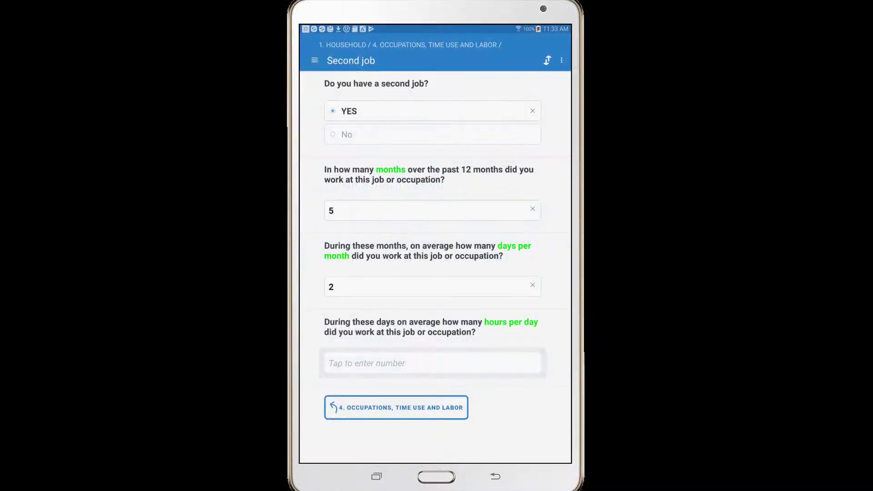
Switch to the tablet interview and answer the second job's average hours per day question with 10
type("10")
key("Return")
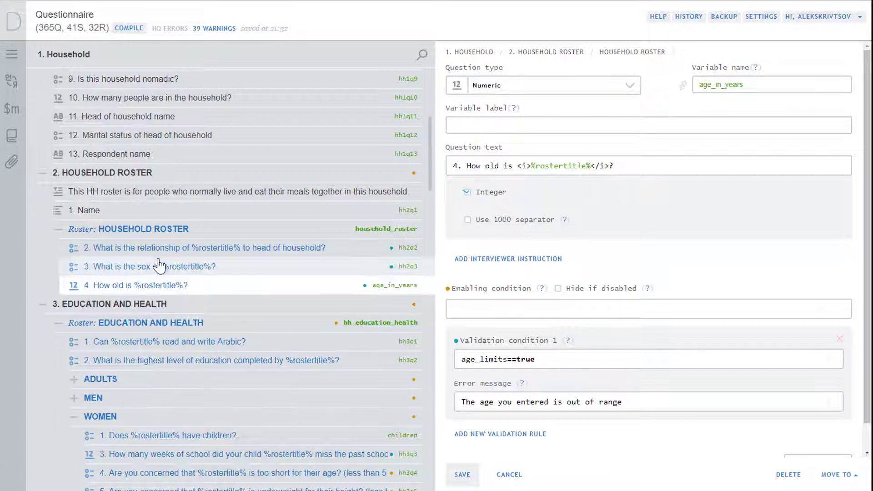
Add a Boolean variable named age_limits after question 2 in the HOUSEHOLD ROSTER of the questionnaire
right_click(175, 250)
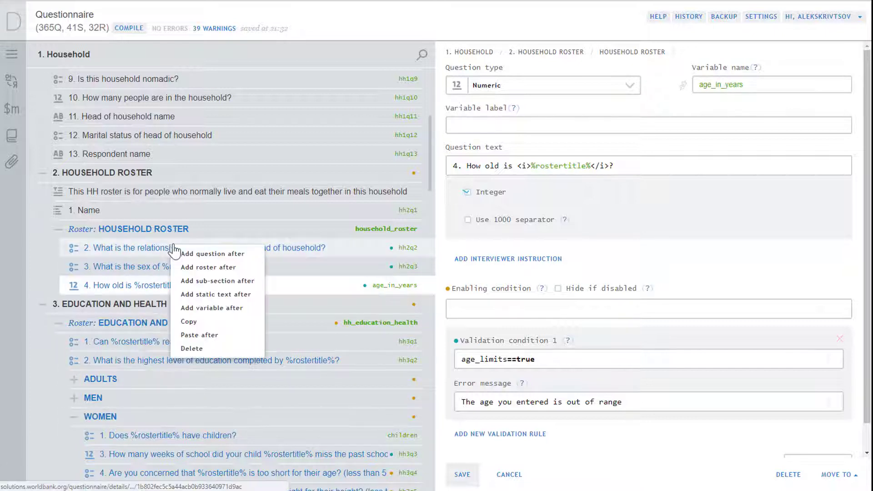
left_click(223, 312)
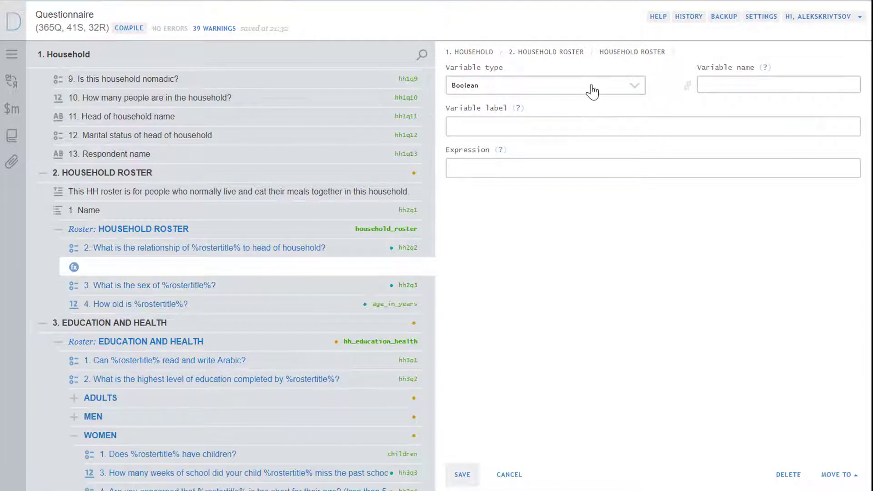
left_click(592, 91)
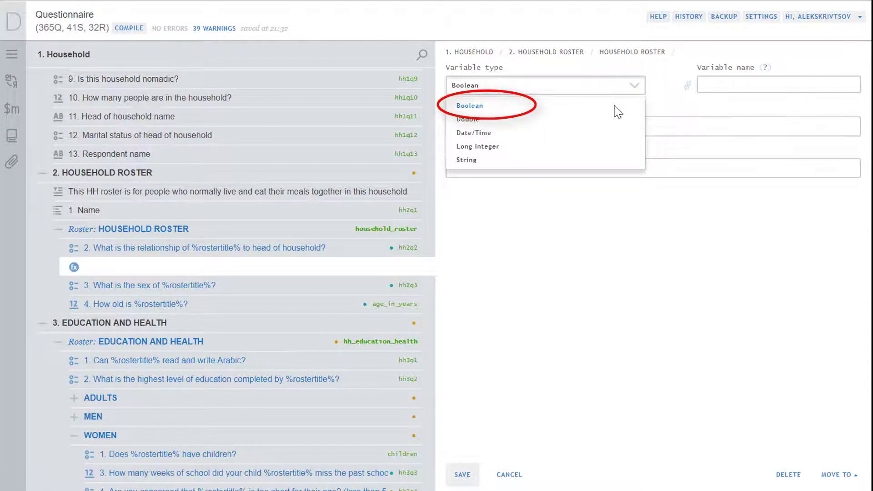
left_click(730, 88)
type("age_limits")
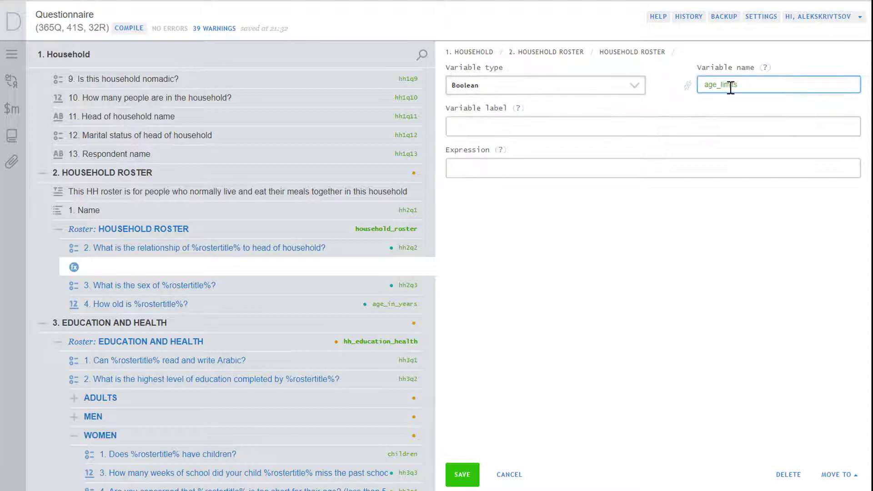
Label the age_limits variable "Age upper and lower bounds", set its expression to age_in_years>=0 && age_in_years<=100, and save it
left_click(712, 127)
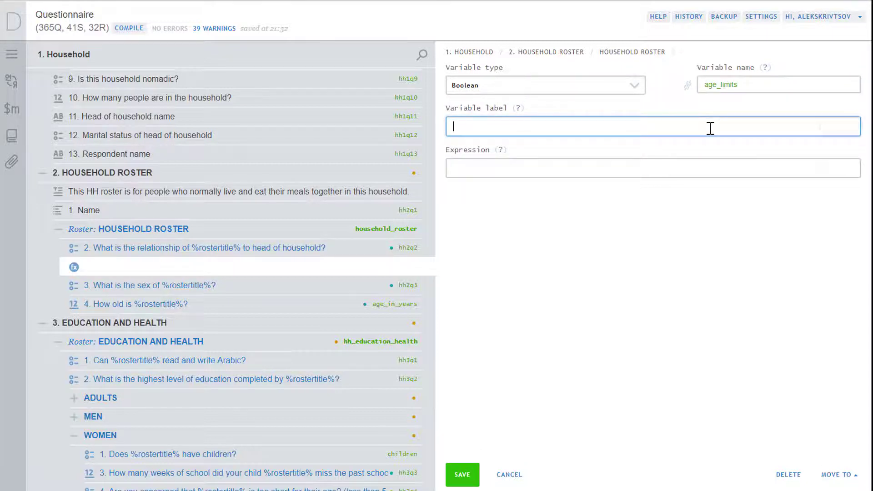
type("Age upper and lower bounds")
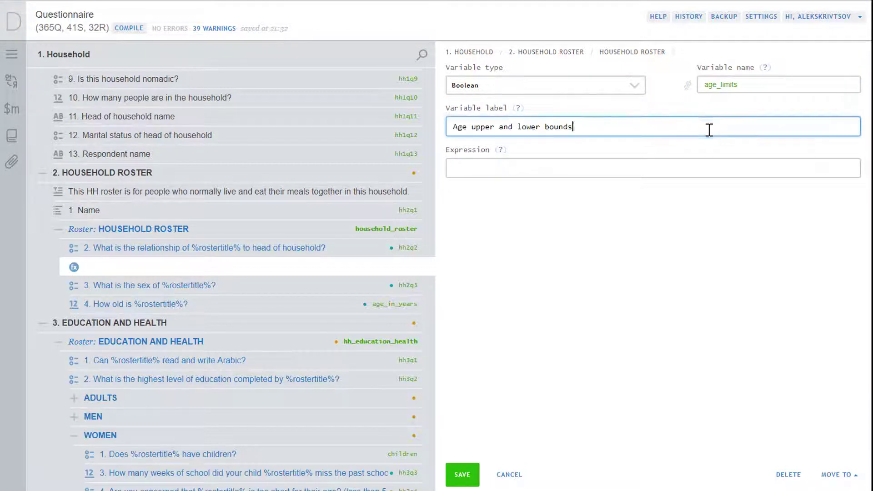
left_click(670, 175)
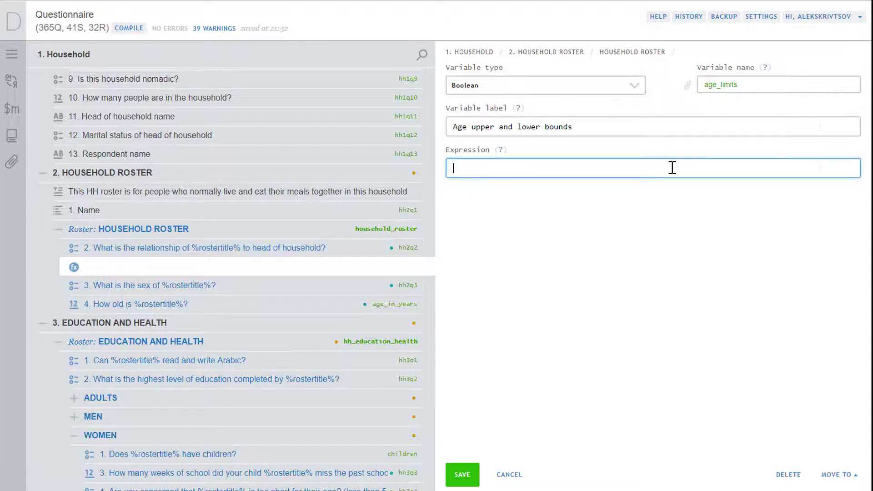
type("age_in_years>=0 && age_in_years<=100")
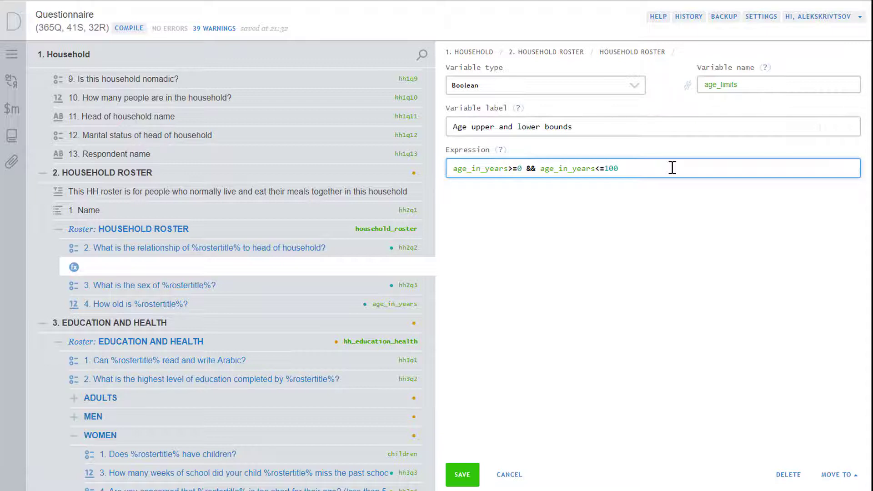
left_click(460, 478)
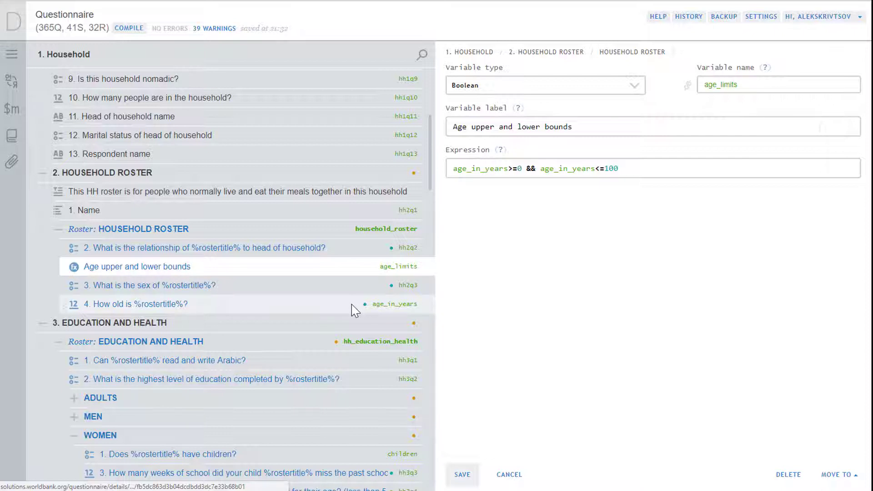
Replace the validation condition of the age_in_years question with age_limits==true and save the question
left_click(351, 305)
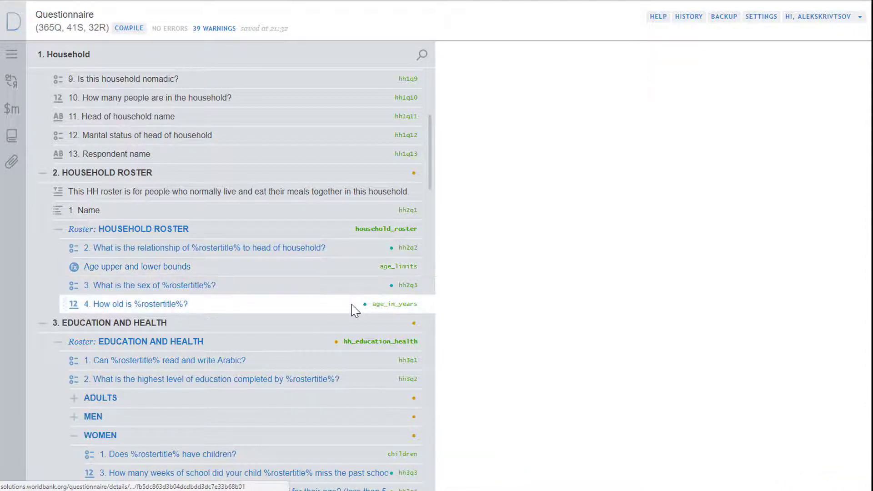
triple_click(651, 360)
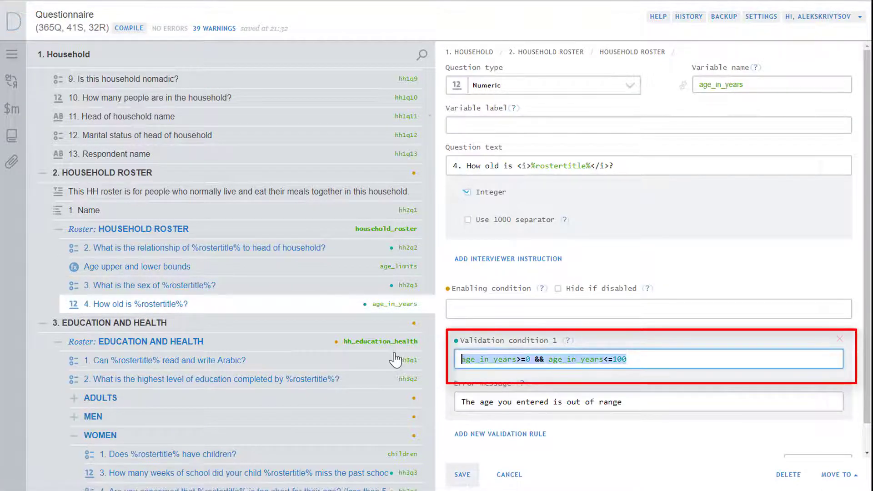
type("age_limits==true")
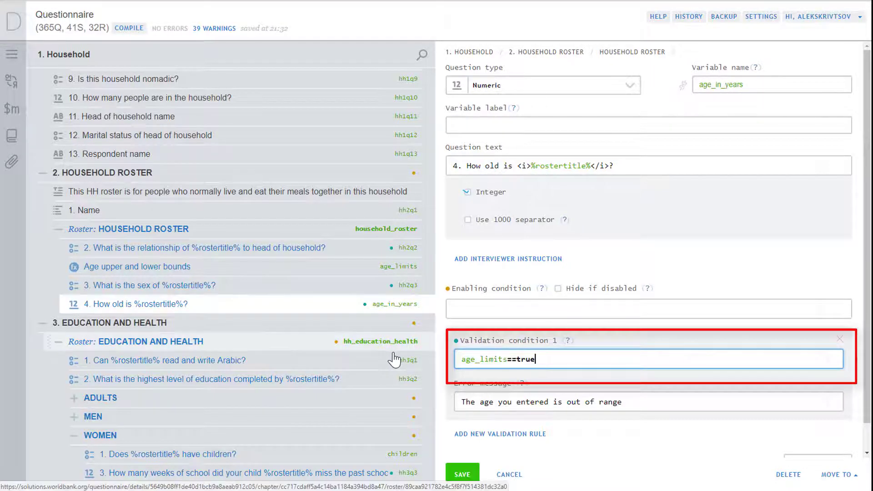
left_click(464, 476)
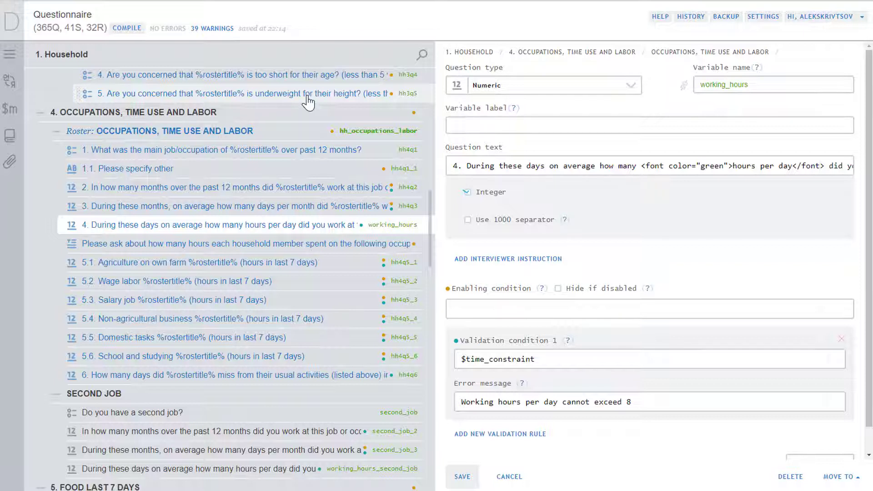
Add a String variable named time_error to section 4. OCCUPATIONS, TIME USE AND LABOR
right_click(282, 118)
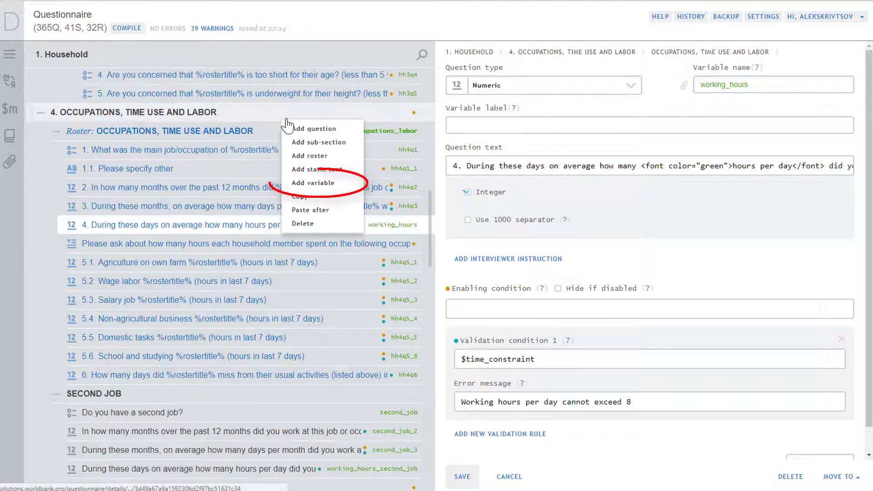
left_click(313, 183)
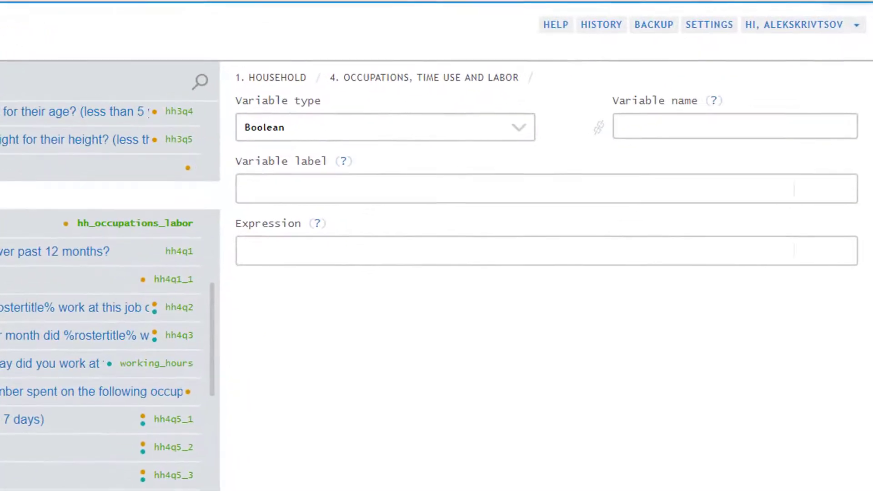
left_click(451, 134)
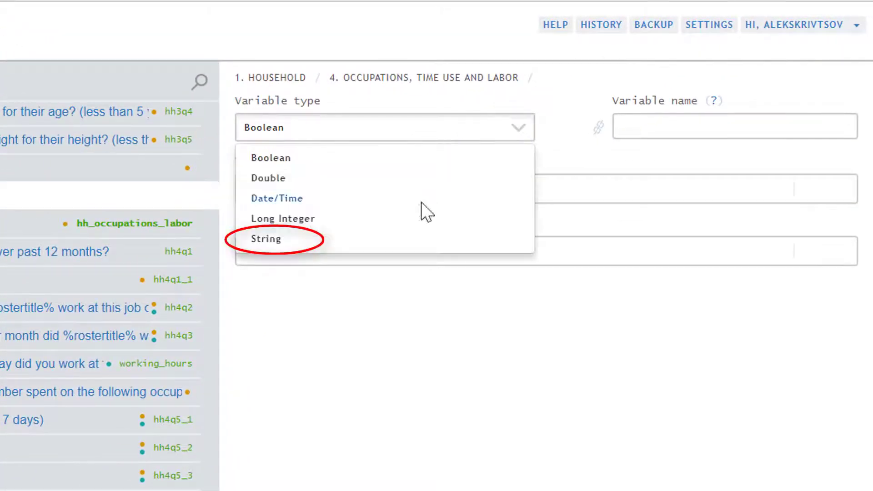
left_click(523, 238)
left_click(670, 125)
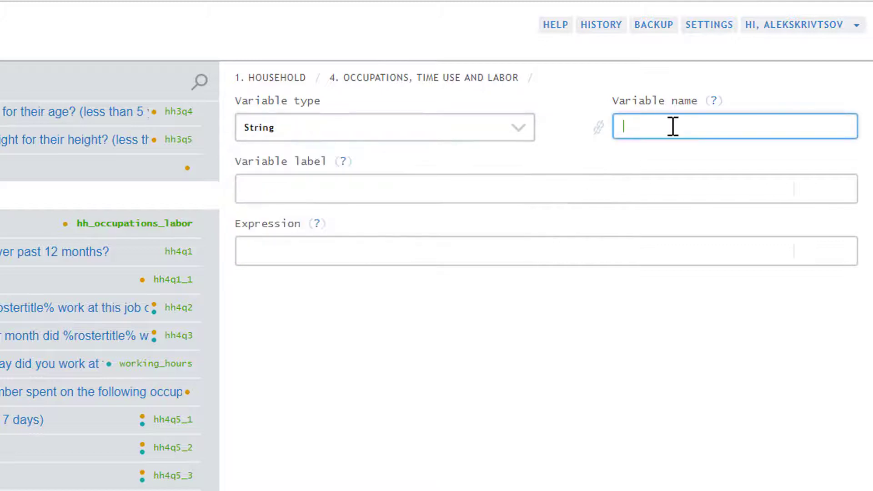
type("time_error")
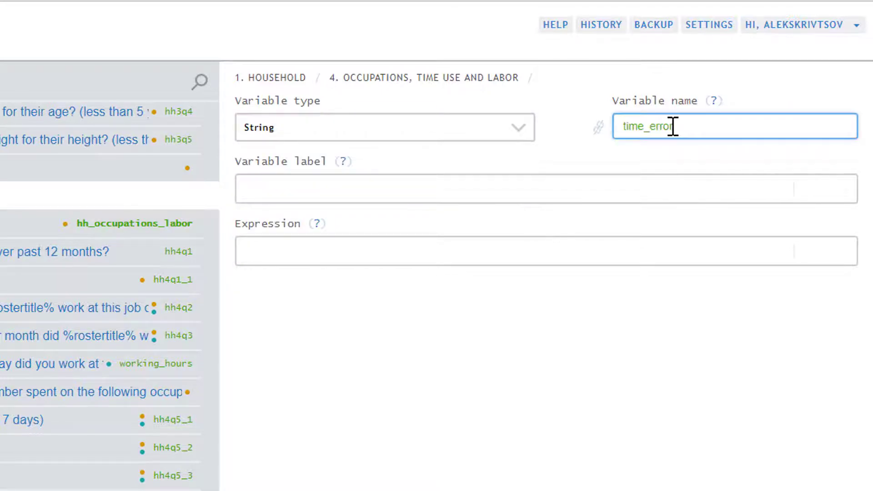
Label the time_error variable "Time error", set its expression to "Working hours per day cannot exceed 8", and save it
left_click(570, 190)
type("Time error")
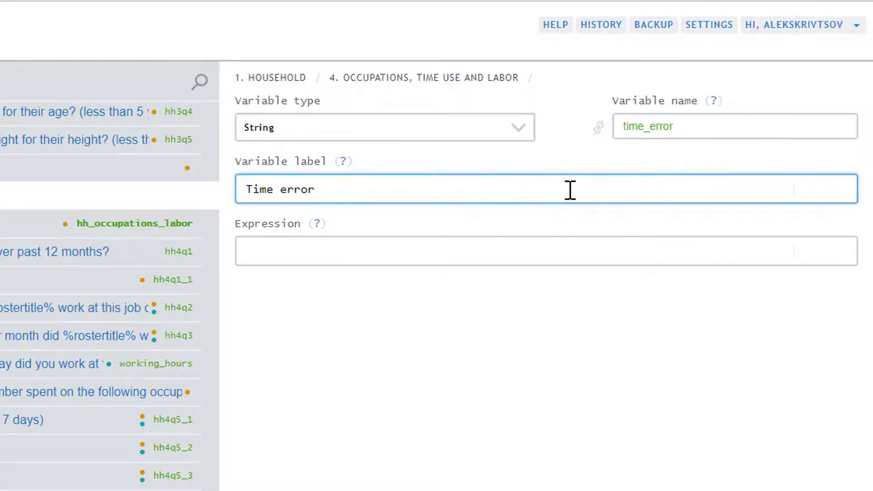
left_click(526, 248)
type("\"Working hours per day cannot exceed 8\"")
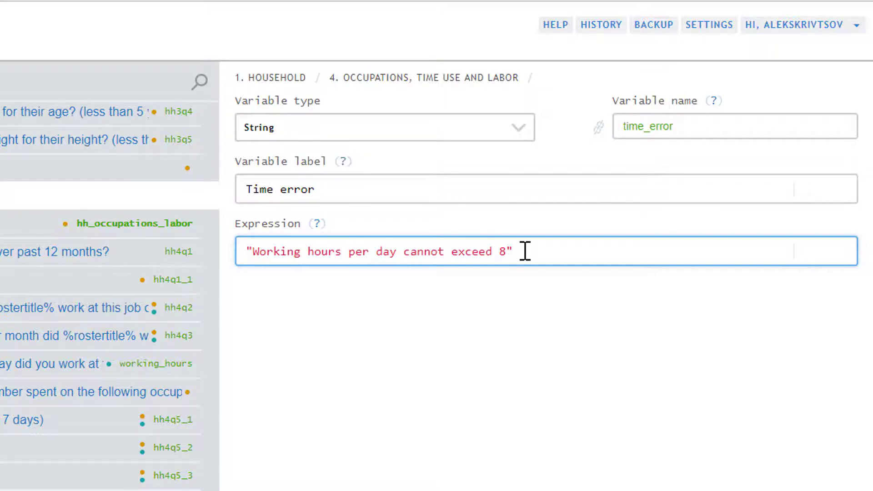
left_click(463, 477)
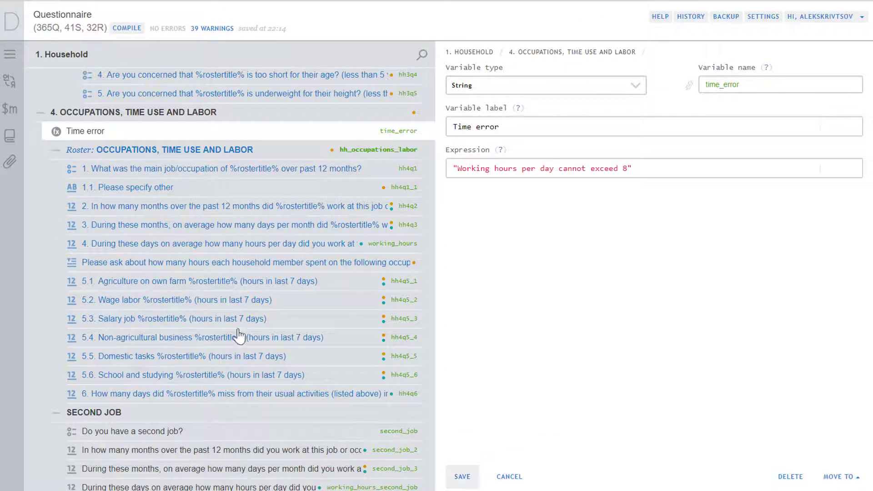
Replace the error message of the working_hours question with %time_error% and save the question
left_click(190, 251)
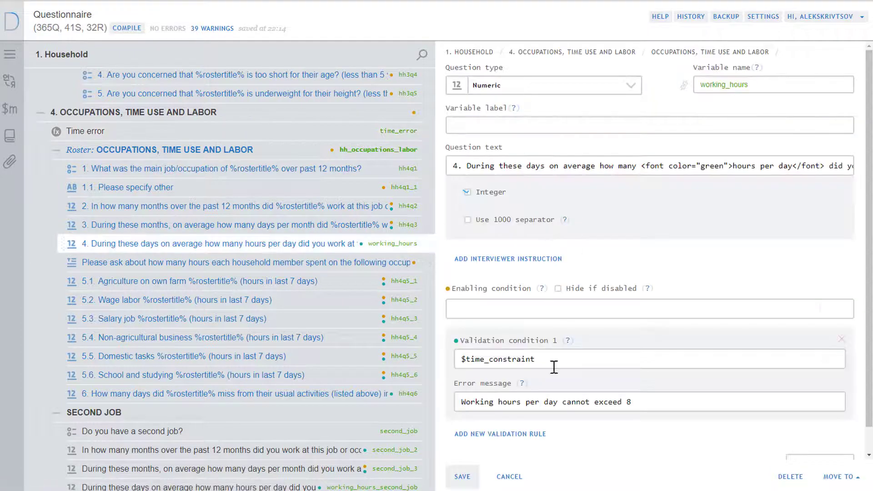
triple_click(649, 400)
type("%time_error%")
left_click(462, 476)
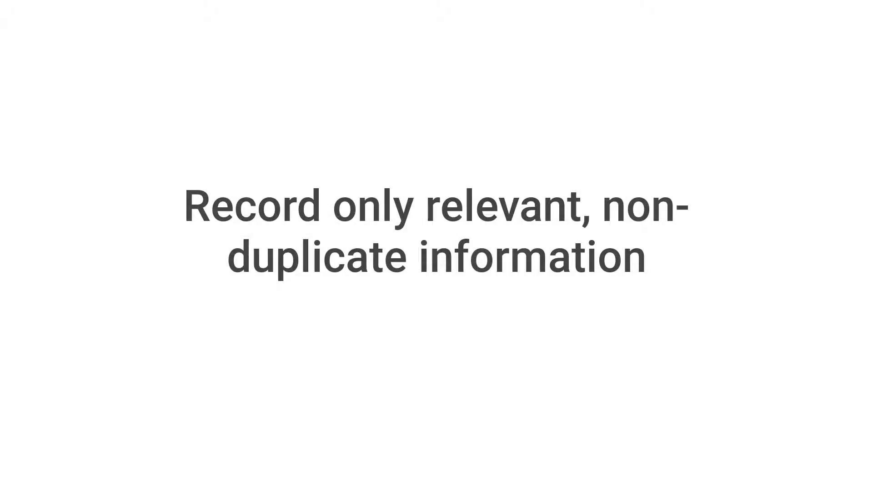